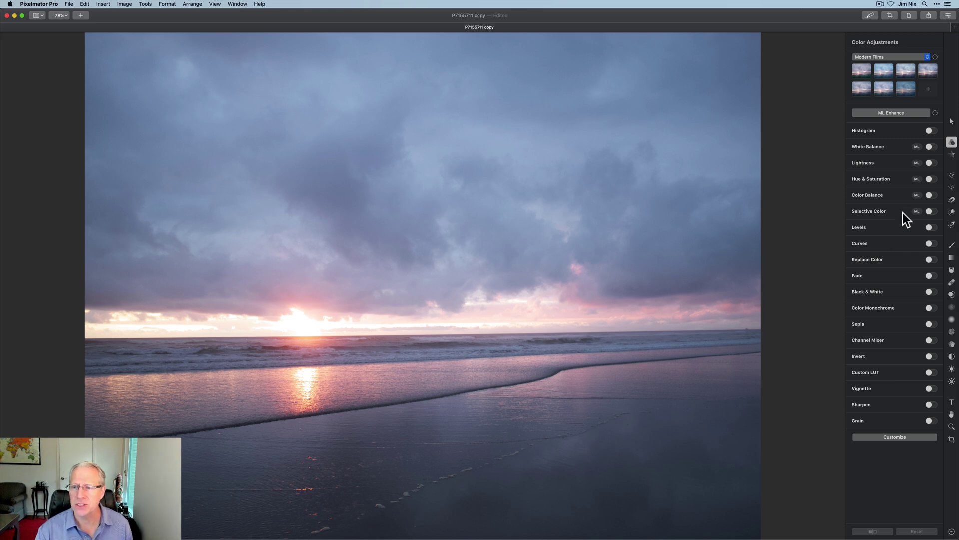
Step: Enable White Balance with Temperature -13% and Tint 7%, and Lightness with Shadows 2%
{"action": "left_click", "coordinate": [931, 149]}
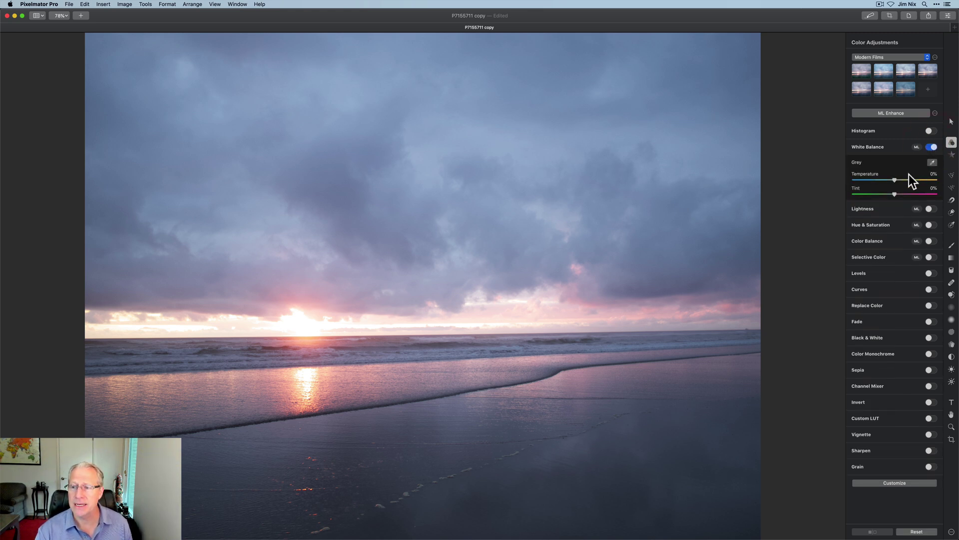
{"action": "left_click_drag", "start_coordinate": [890, 180], "coordinate": [898, 193]}
{"action": "left_click", "coordinate": [930, 209]}
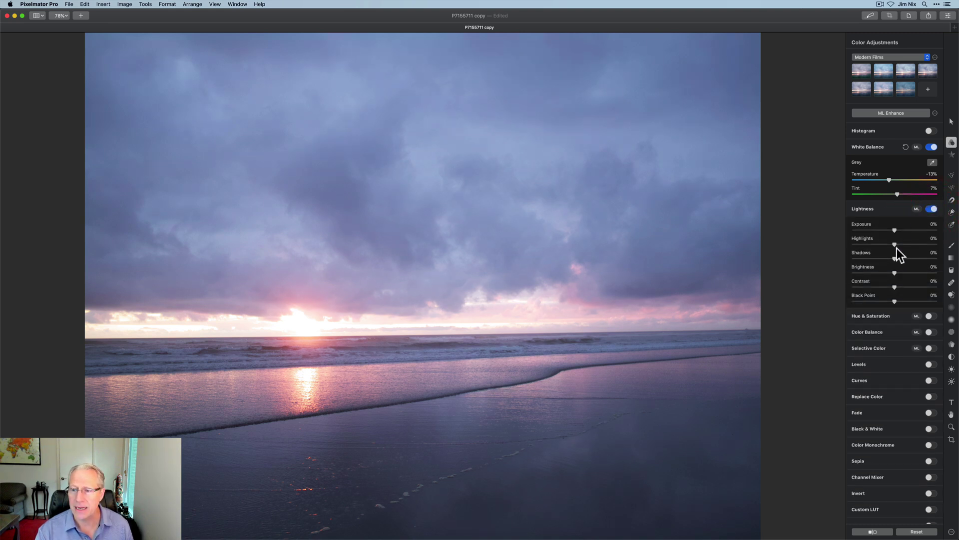
{"action": "left_click_drag", "start_coordinate": [894, 259], "coordinate": [903, 286]}
Step: Set Contrast 22%, Saturation 10% and Vibrance 11%, then compare against the original
{"action": "left_click", "coordinate": [930, 315]}
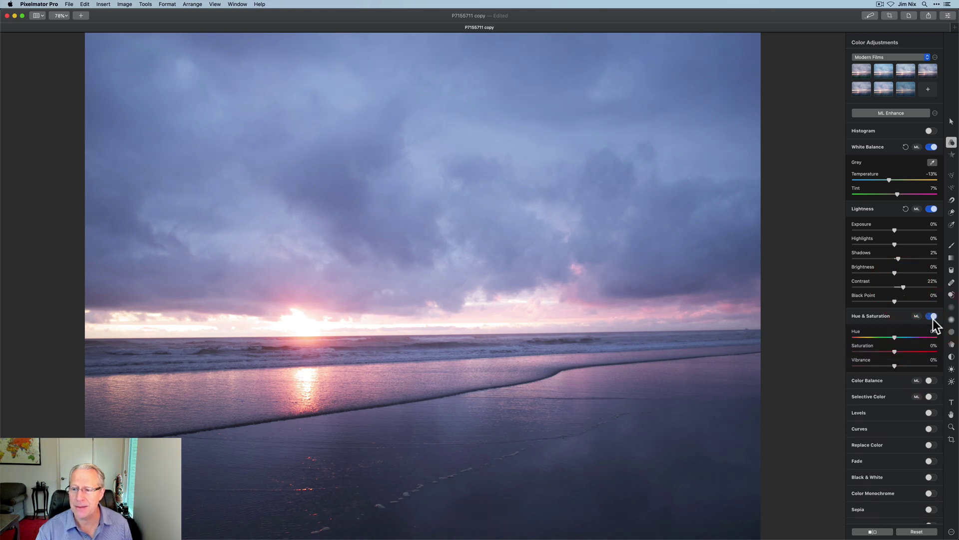
{"action": "left_click_drag", "start_coordinate": [895, 366], "coordinate": [900, 352]}
{"action": "left_click", "coordinate": [896, 352]}
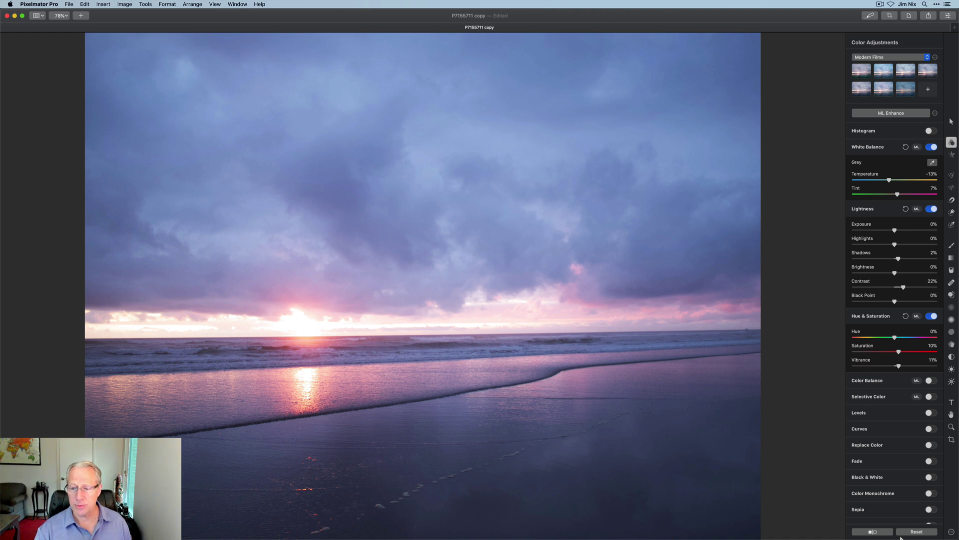
{"action": "left_click", "coordinate": [882, 531]}
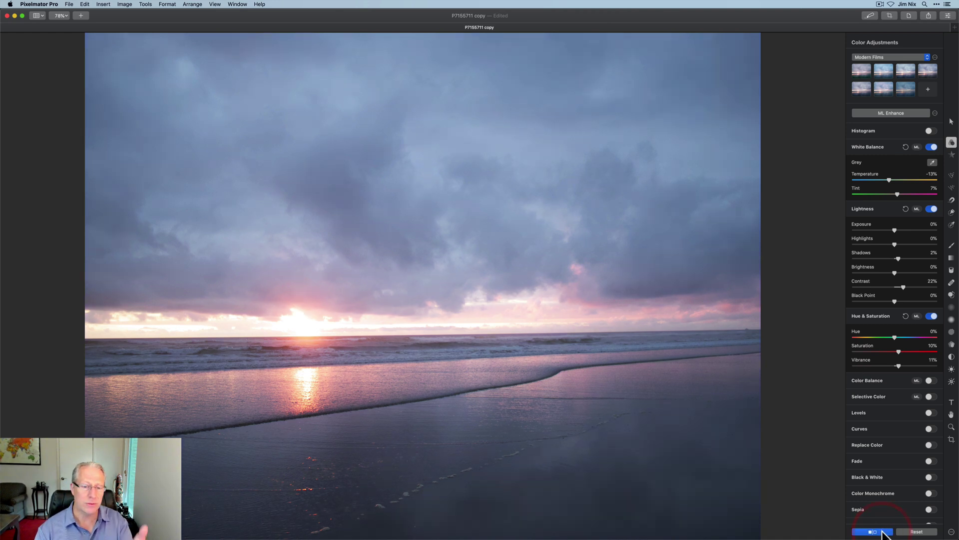
Step: Enable Custom LUT and browse its LUT list without choosing one
{"action": "scroll", "coordinate": [881, 445], "scroll_direction": "down", "scroll_amount": 2}
{"action": "scroll", "coordinate": [881, 444], "scroll_direction": "down", "scroll_amount": 1}
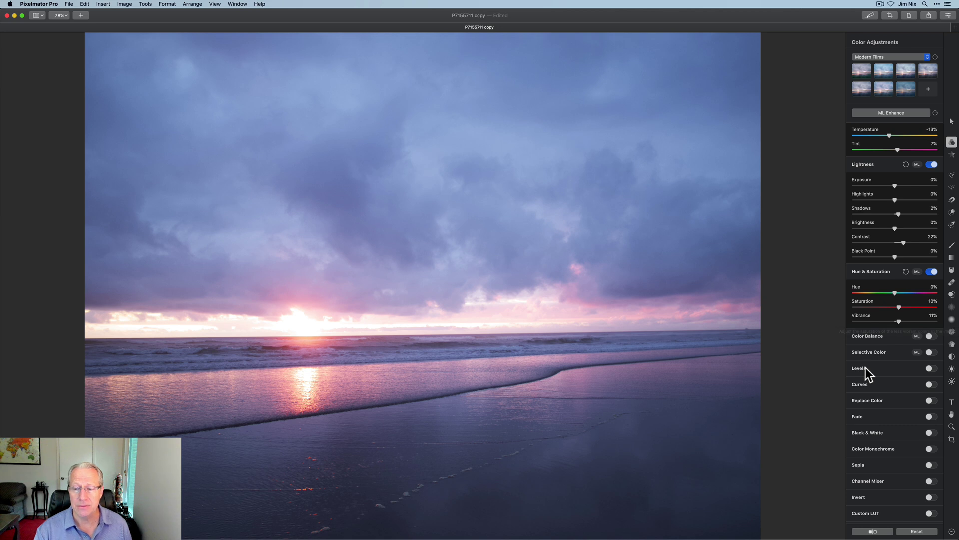
{"action": "scroll", "coordinate": [864, 370], "scroll_direction": "down", "scroll_amount": 1}
{"action": "scroll", "coordinate": [870, 389], "scroll_direction": "down", "scroll_amount": 5}
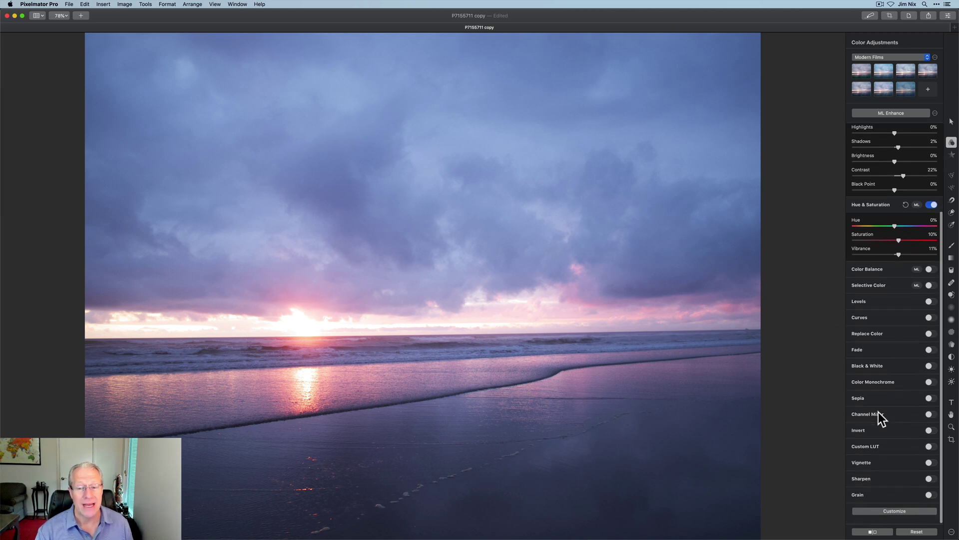
{"action": "left_click", "coordinate": [931, 451]}
{"action": "scroll", "coordinate": [917, 462], "scroll_direction": "down", "scroll_amount": 3}
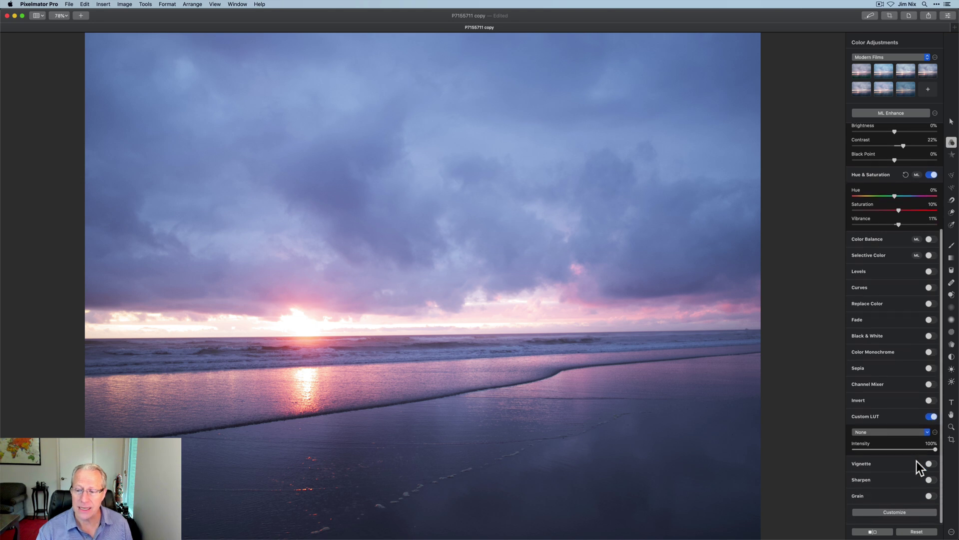
{"action": "left_click", "coordinate": [928, 435]}
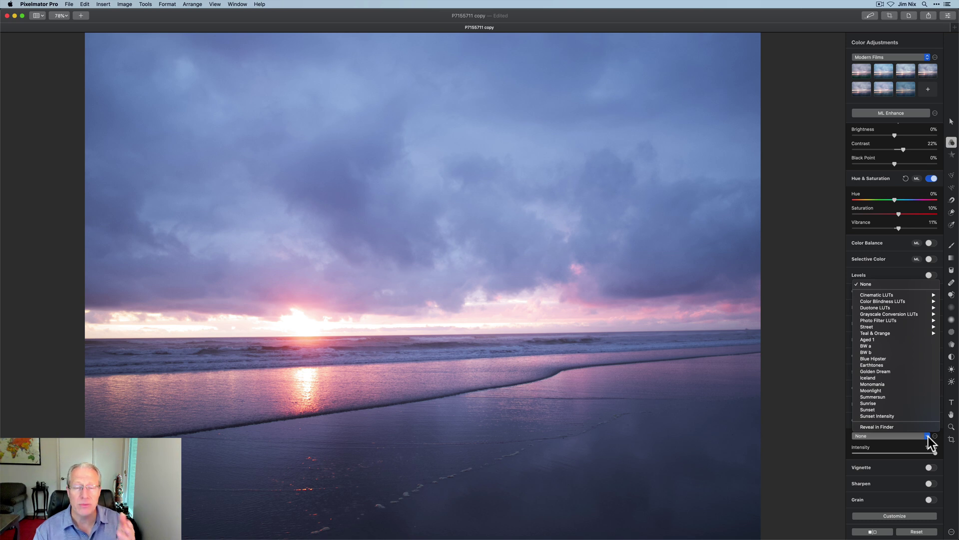
{"action": "left_click", "coordinate": [833, 437]}
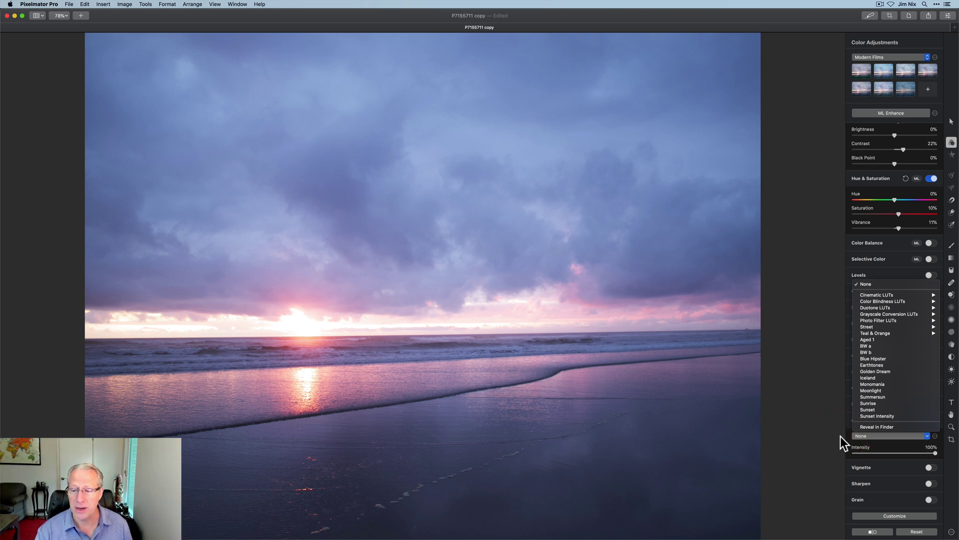
{"action": "left_click", "coordinate": [840, 436]}
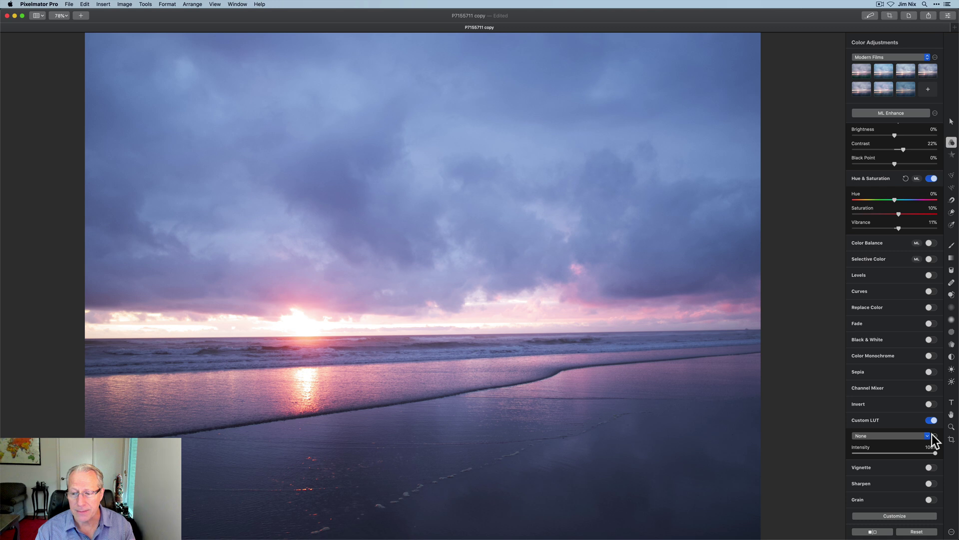
Step: Check the LUT options, switch Custom LUT off, and reset the colour adjustments
{"action": "left_click", "coordinate": [932, 434]}
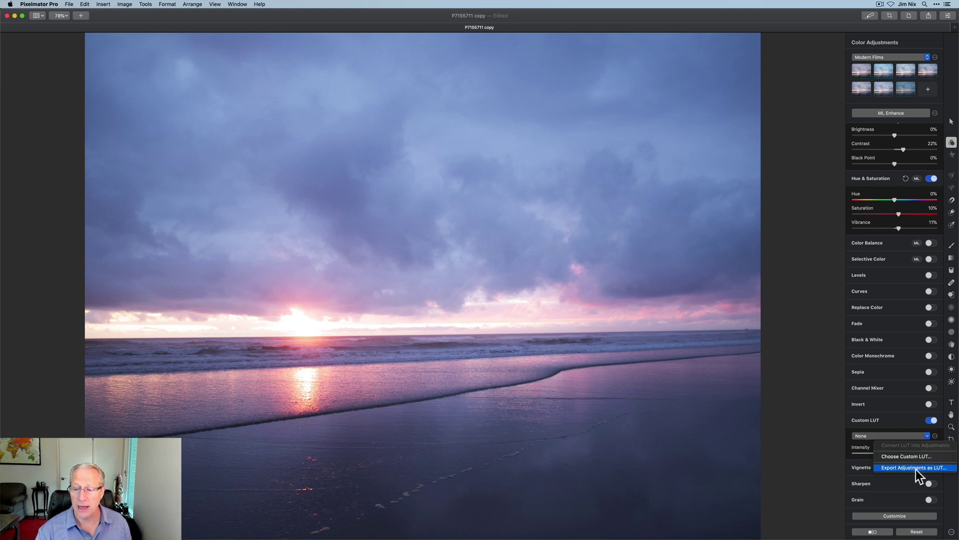
{"action": "left_click", "coordinate": [908, 443]}
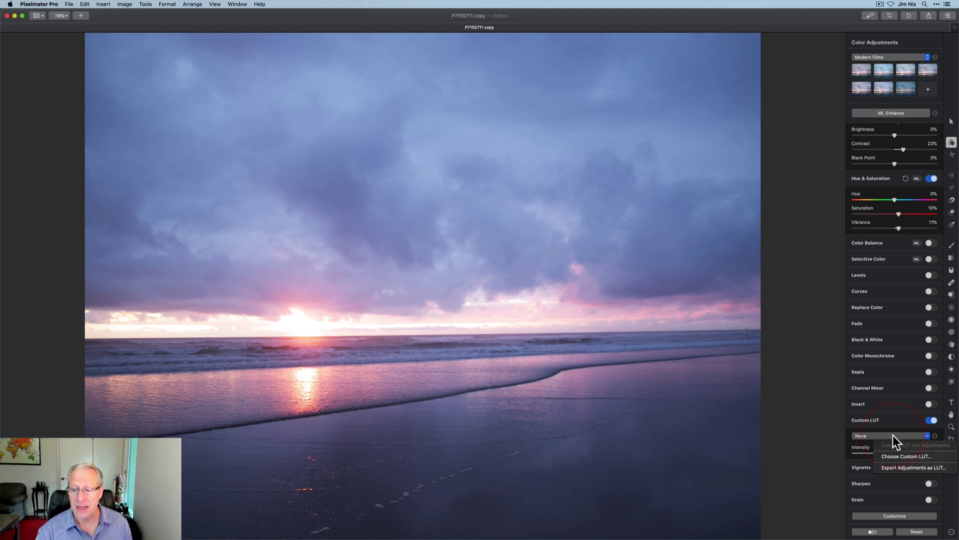
{"action": "left_click", "coordinate": [930, 421]}
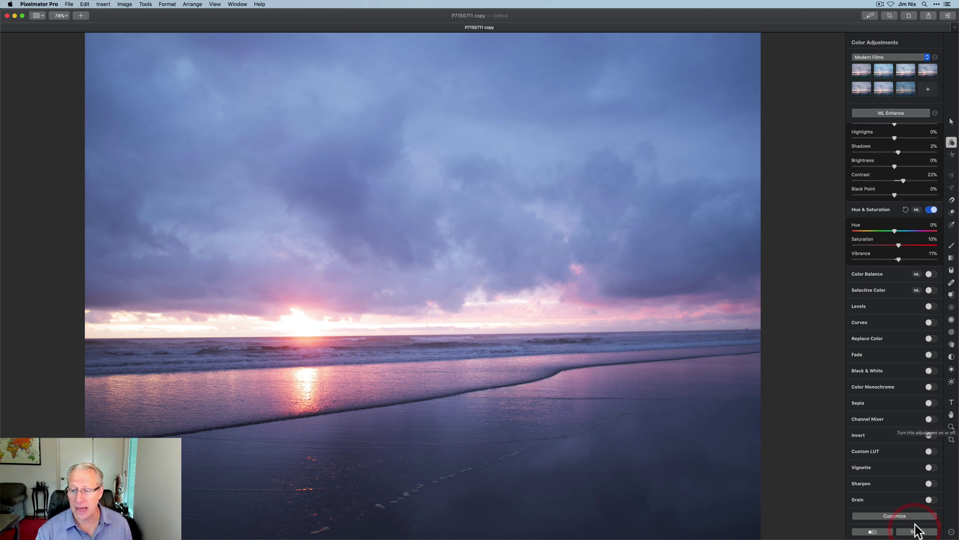
{"action": "left_click", "coordinate": [917, 530]}
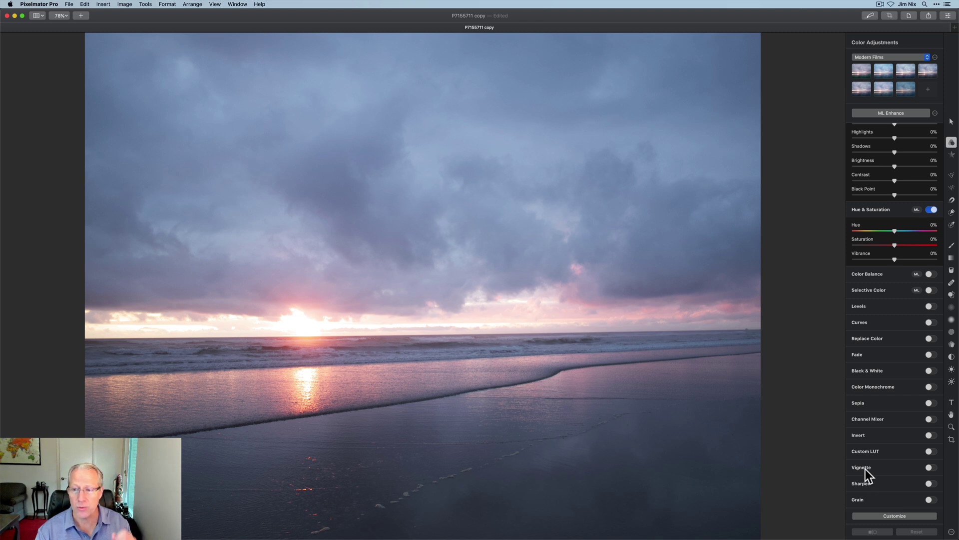
Step: Turn off Hue & Saturation and Lightness, then apply the Sunset Intensity custom LUT
{"action": "scroll", "coordinate": [889, 245], "scroll_direction": "up", "scroll_amount": 1}
{"action": "left_click", "coordinate": [931, 217]}
{"action": "left_click", "coordinate": [930, 159]}
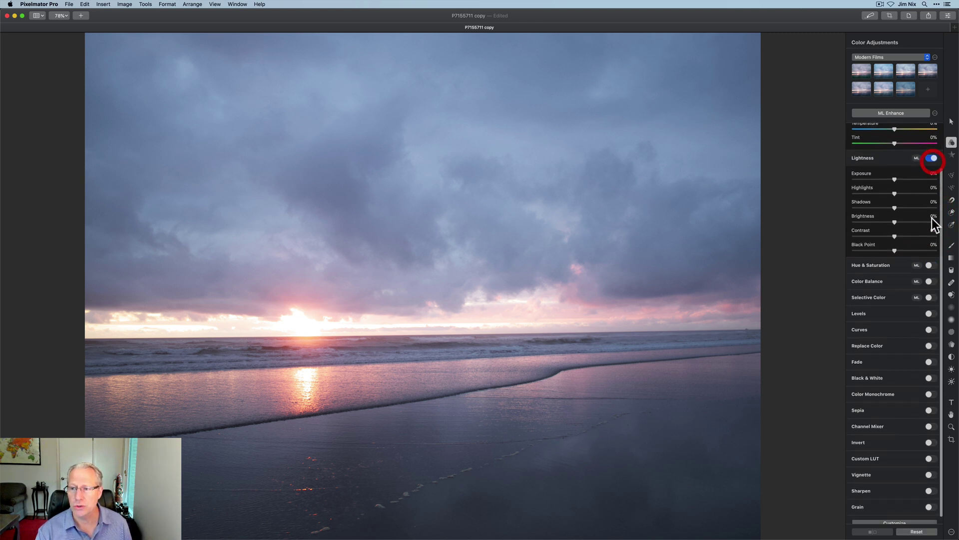
{"action": "left_click", "coordinate": [930, 372]}
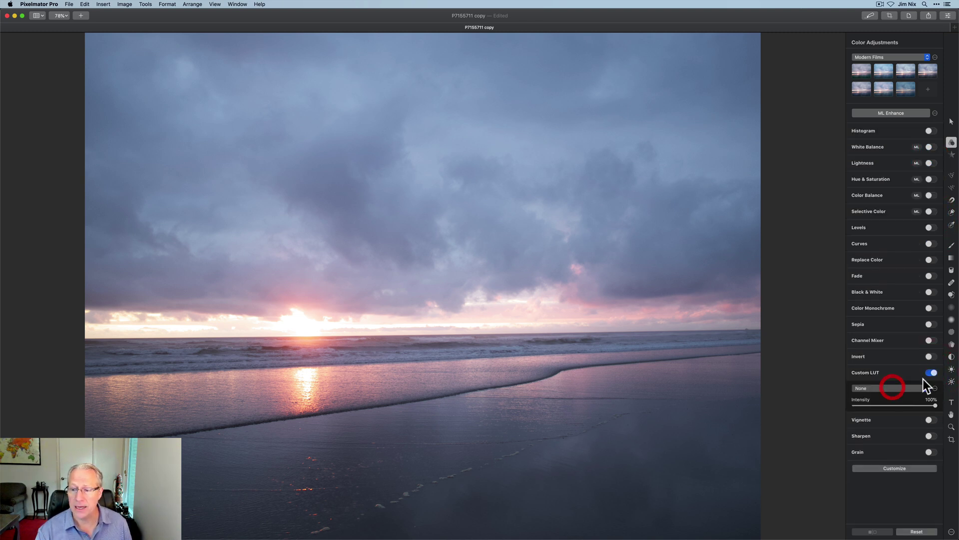
{"action": "left_click", "coordinate": [892, 388]}
{"action": "left_click", "coordinate": [885, 371]}
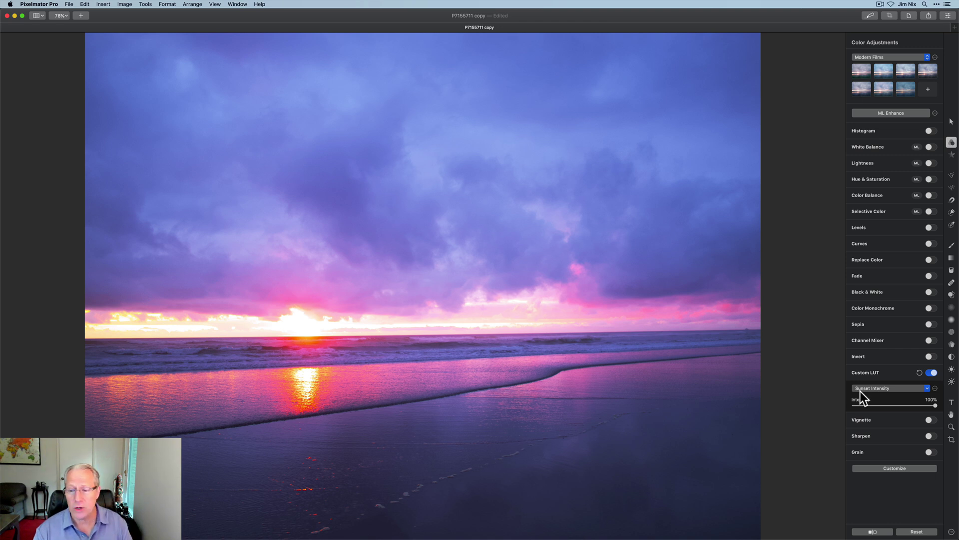
Step: Lower the LUT intensity to 66% and toggle it off and on to compare
{"action": "left_click_drag", "start_coordinate": [935, 405], "coordinate": [900, 405]}
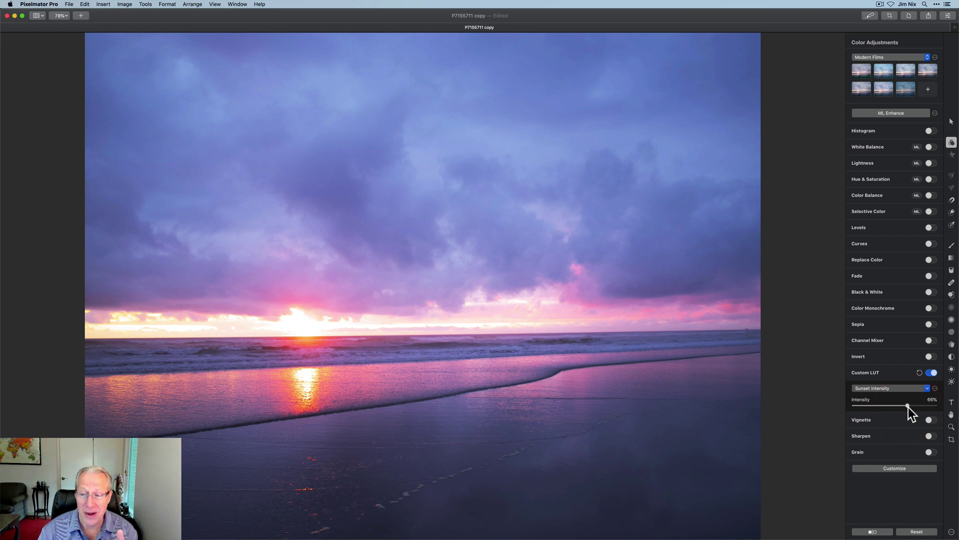
{"action": "left_click", "coordinate": [932, 373]}
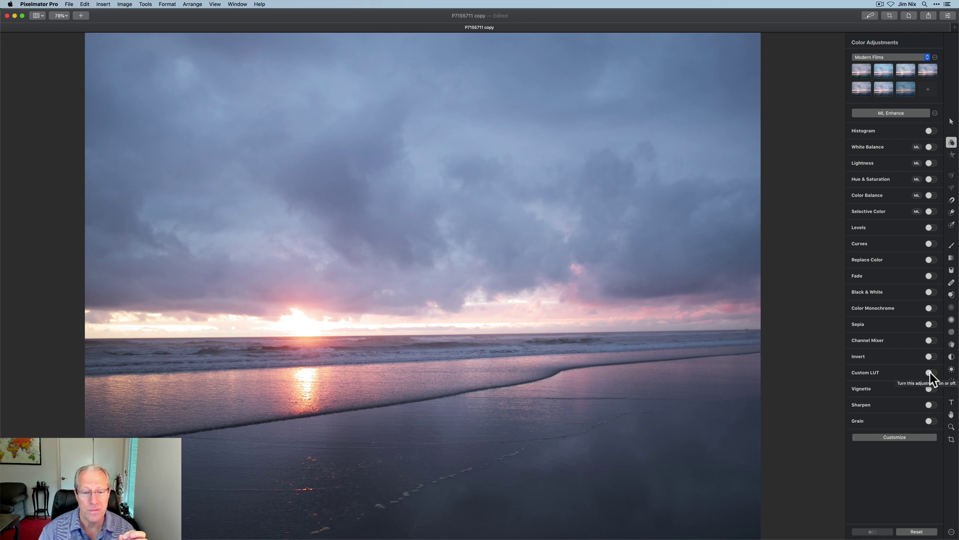
{"action": "left_click", "coordinate": [930, 372]}
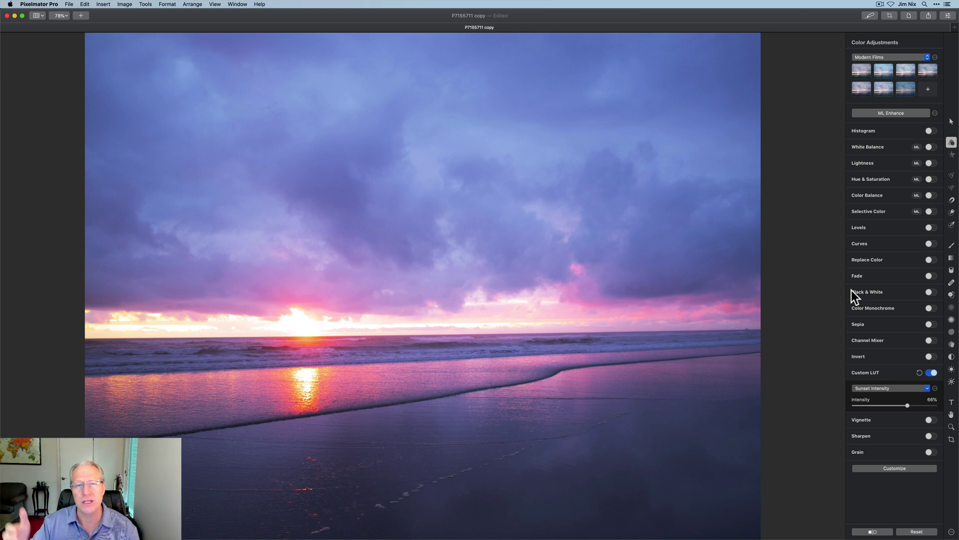
Step: Switch from Pixelmator Pro to Luminar AI with Cmd-Tab
{"action": "key", "text": "super+Tab"}
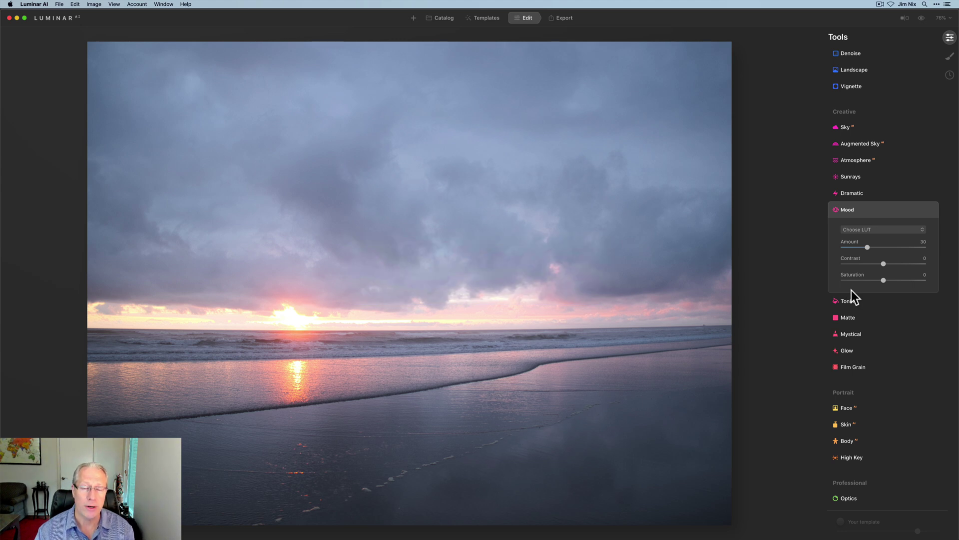
Step: Load Sunset Intensity.cube as Mood's custom LUT at Amount 100, then return to Pixelmator Pro
{"action": "left_click", "coordinate": [890, 231]}
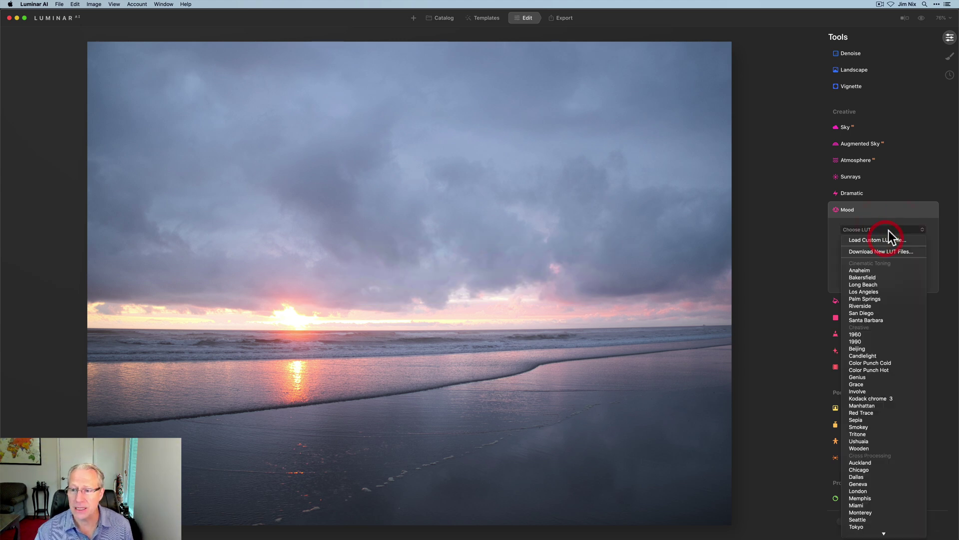
{"action": "left_click", "coordinate": [886, 239]}
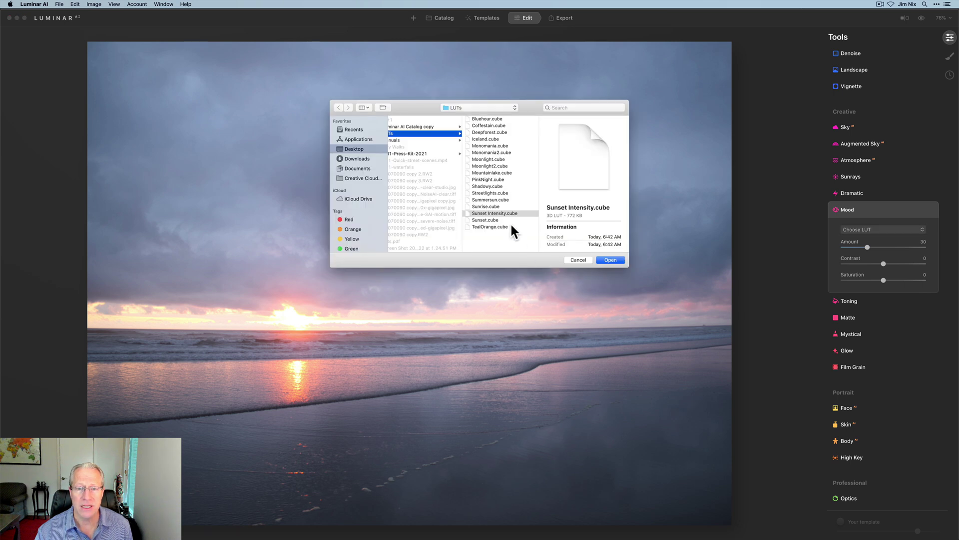
{"action": "left_click", "coordinate": [612, 260]}
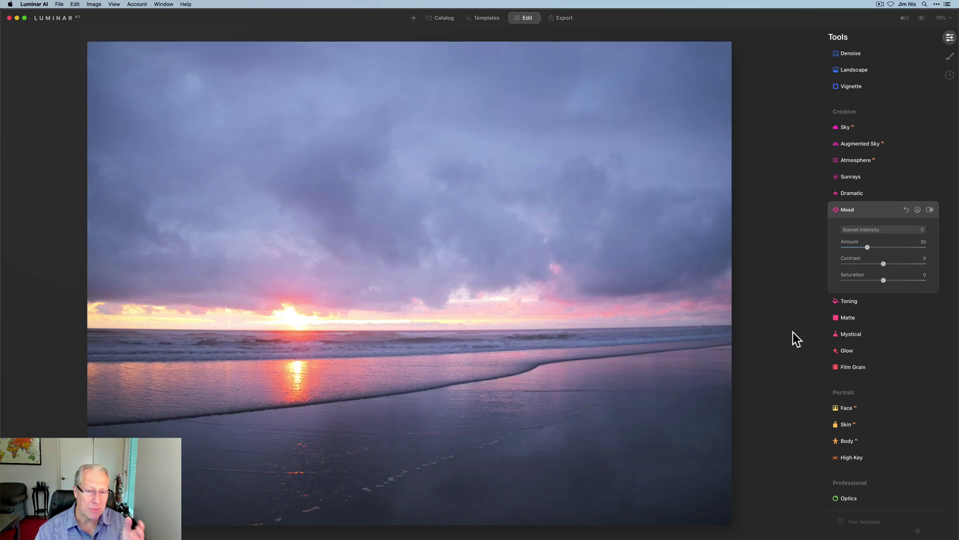
{"action": "left_click_drag", "start_coordinate": [868, 244], "coordinate": [928, 241]}
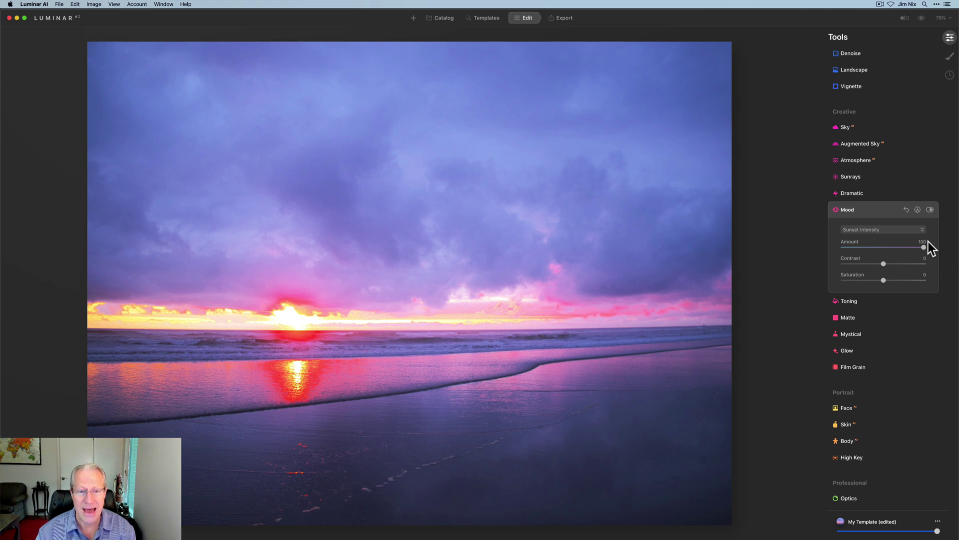
{"action": "key", "text": "super+Tab"}
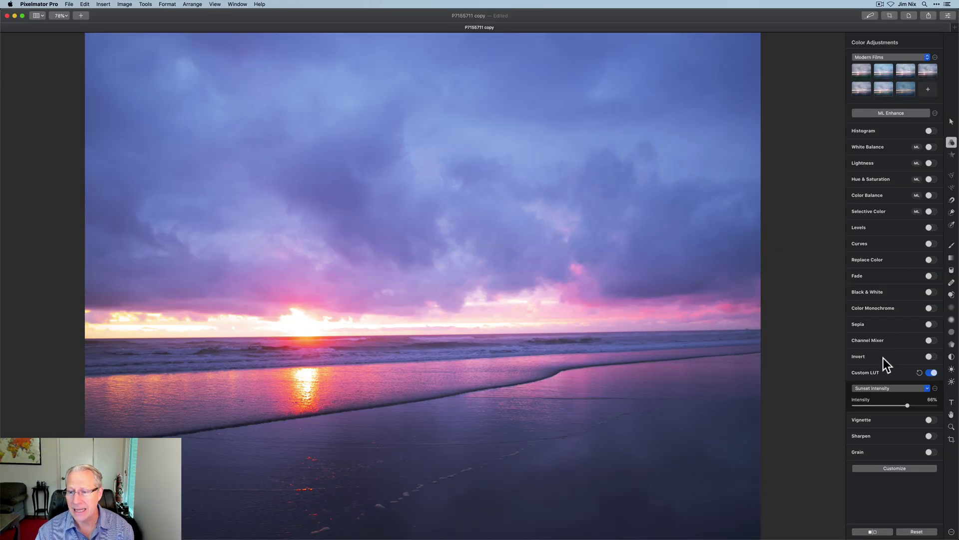
Step: Raise the Sunset Intensity LUT to 100% intensity and switch to Luminar AI
{"action": "left_click_drag", "start_coordinate": [908, 404], "coordinate": [942, 402]}
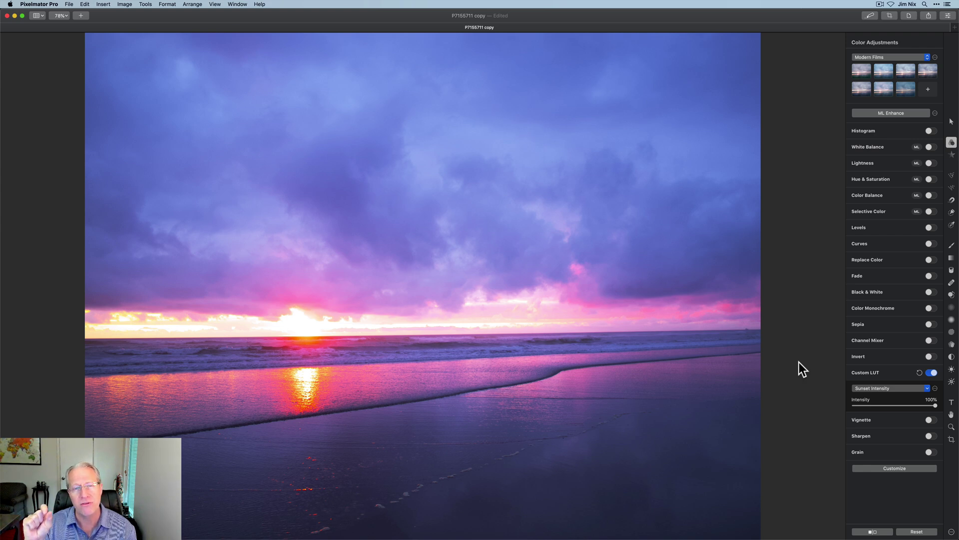
{"action": "key", "text": "super+Tab"}
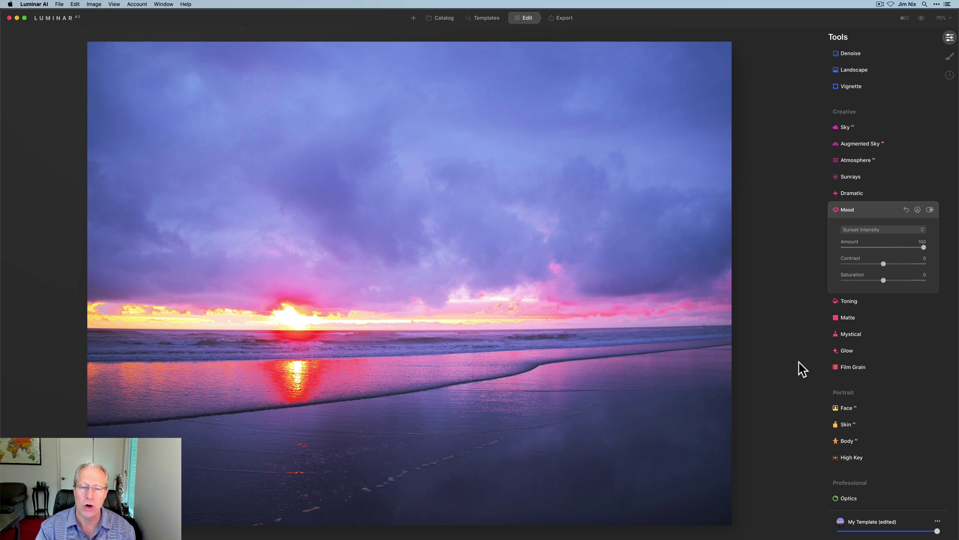
Step: Reset Luminar AI's Mood effect and apply the Easy Landscapes Clean Light template
{"action": "key", "text": "super+Tab"}
{"action": "key", "text": "super+Tab"}
{"action": "left_click_drag", "start_coordinate": [924, 247], "coordinate": [887, 246]}
{"action": "left_click", "coordinate": [907, 210]}
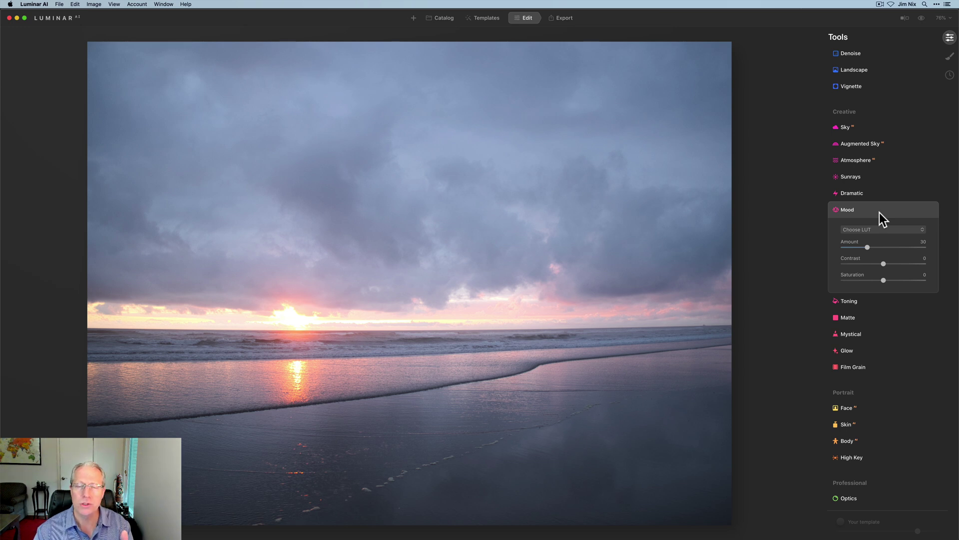
{"action": "left_click", "coordinate": [480, 20]}
{"action": "left_click", "coordinate": [847, 205]}
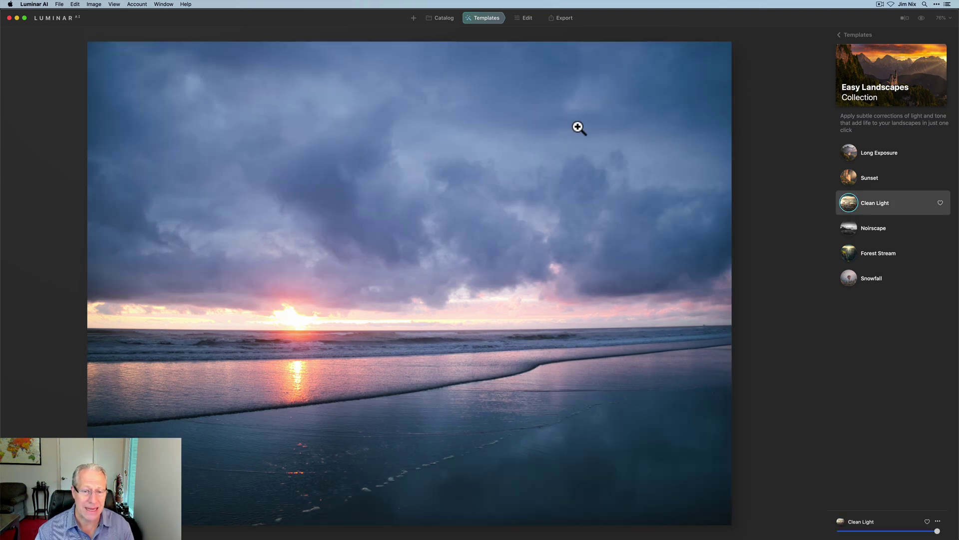
Step: Load Sunset Intensity.cube into Mood again with Amount 22
{"action": "left_click", "coordinate": [527, 18]}
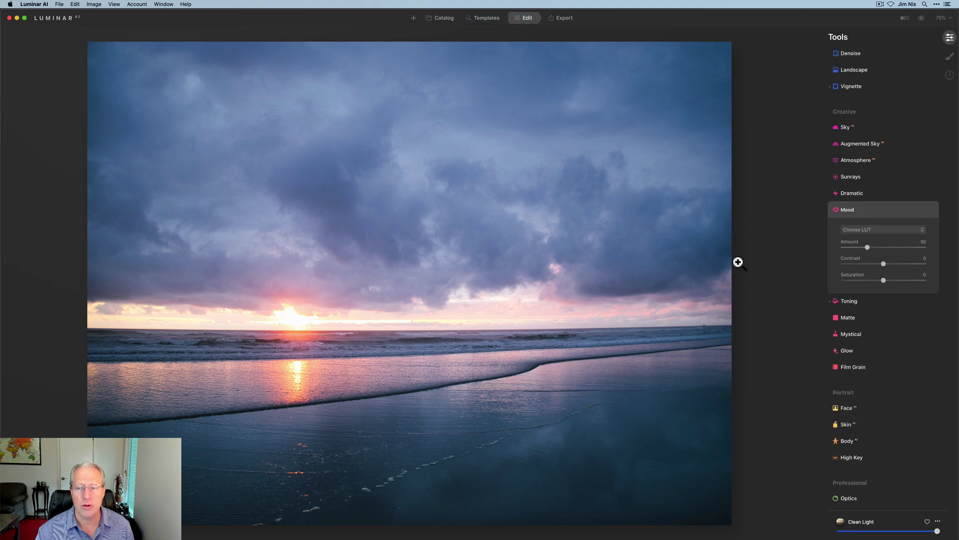
{"action": "left_click", "coordinate": [888, 230]}
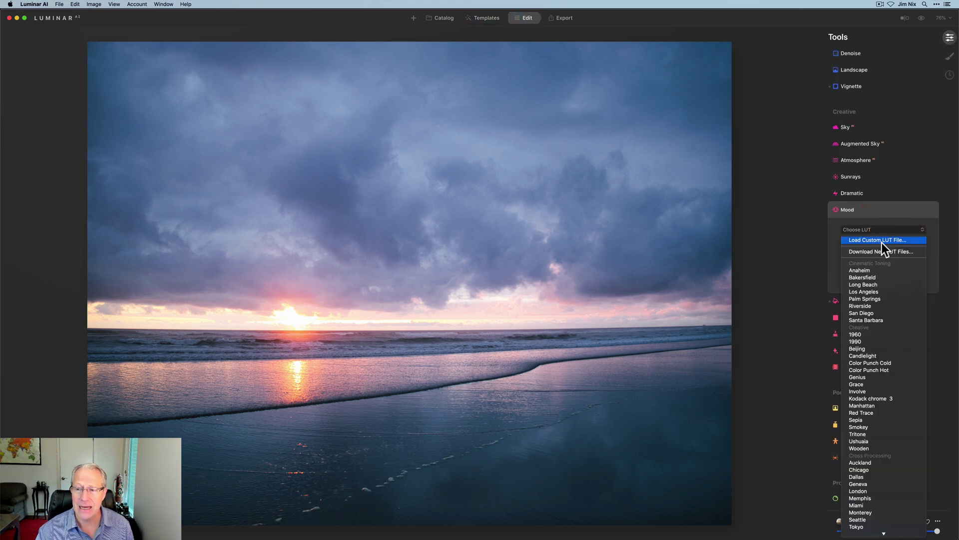
{"action": "left_click", "coordinate": [882, 242]}
{"action": "left_click", "coordinate": [611, 260]}
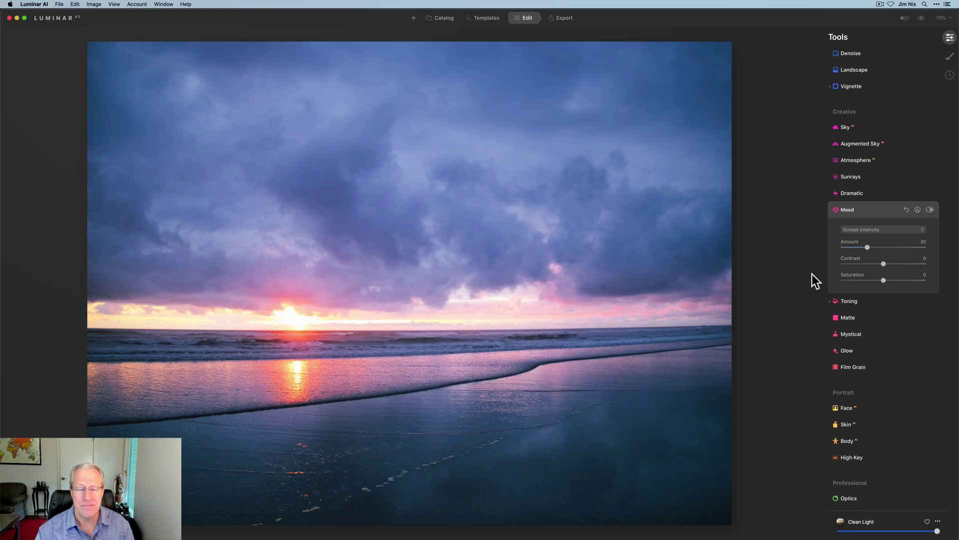
{"action": "mouse_move", "coordinate": [867, 247]}
{"action": "left_mouse_down"}
{"action": "mouse_move", "coordinate": [930, 239]}
{"action": "mouse_move", "coordinate": [861, 247]}
{"action": "left_mouse_up"}
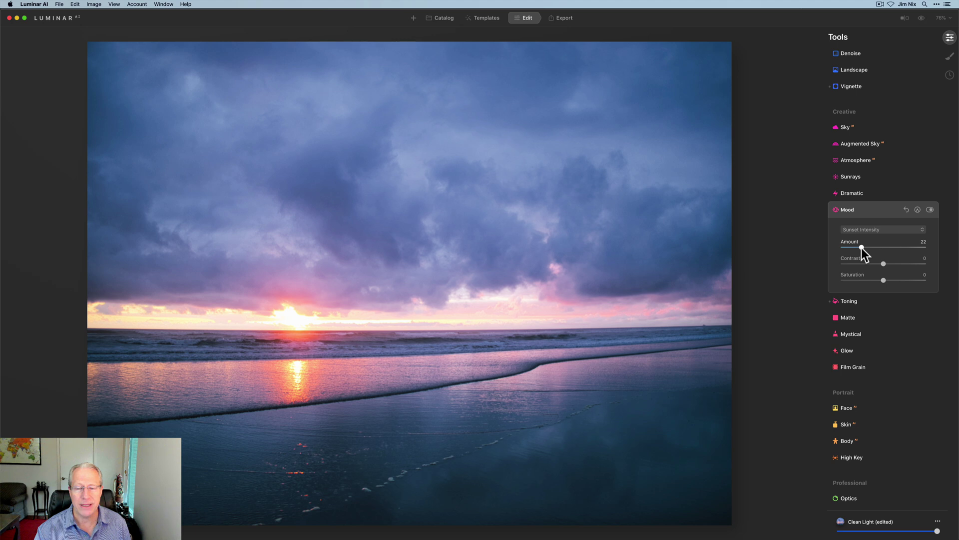
Step: Toggle the Mood effect off and on to compare, then switch to ON1 Photo RAW
{"action": "left_click", "coordinate": [930, 210]}
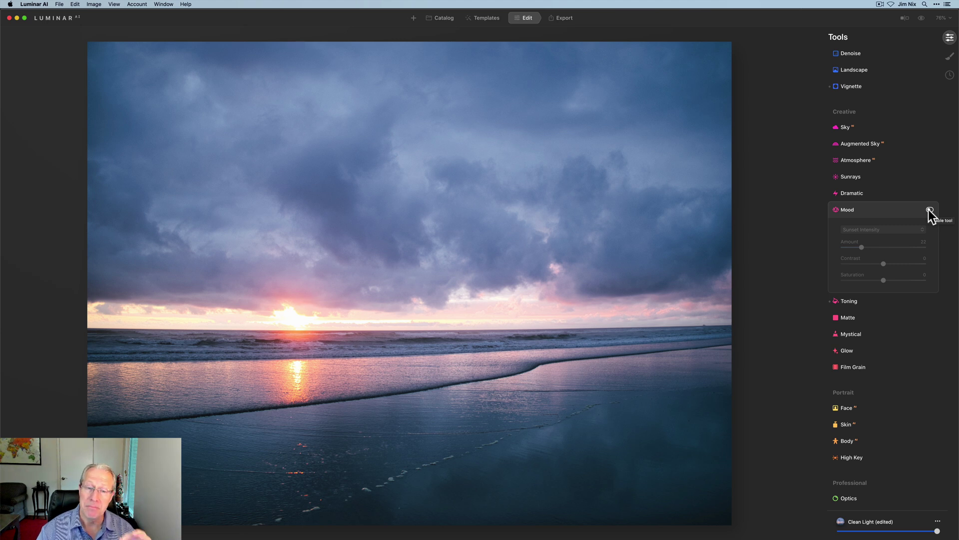
{"action": "left_click", "coordinate": [930, 209]}
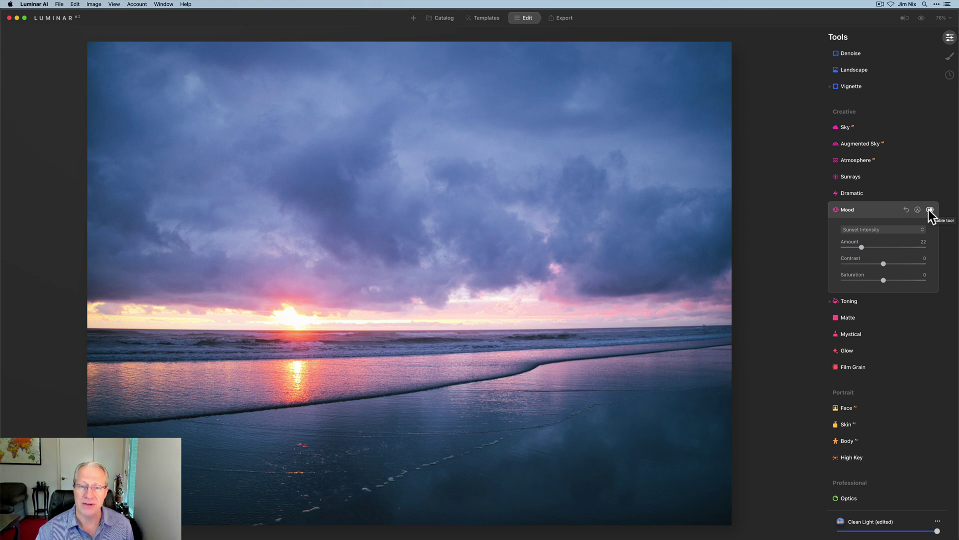
{"action": "key", "text": "super+Tab"}
{"action": "key", "text": "super+Tab"}
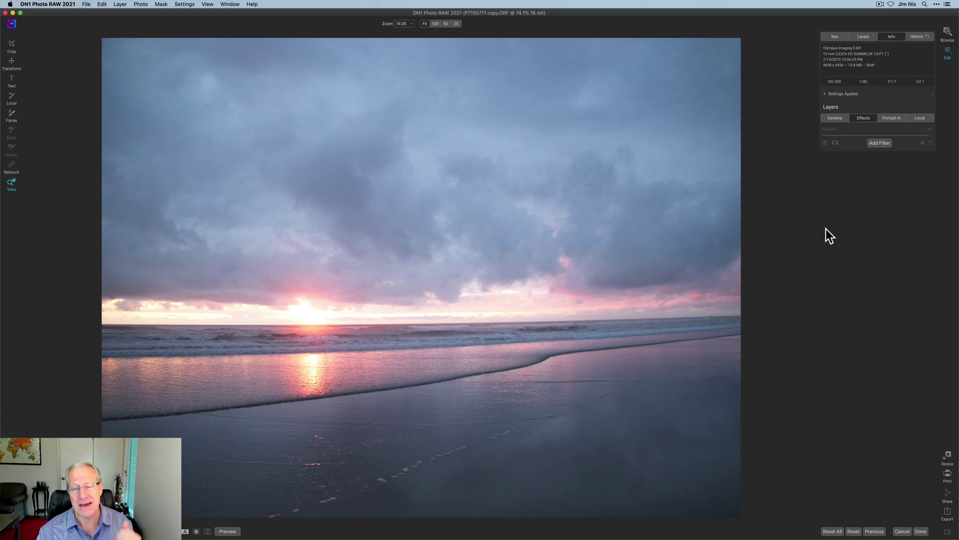
Step: Add a LUTs filter and choose Sunset Intensity from the Personal category
{"action": "left_click", "coordinate": [881, 144]}
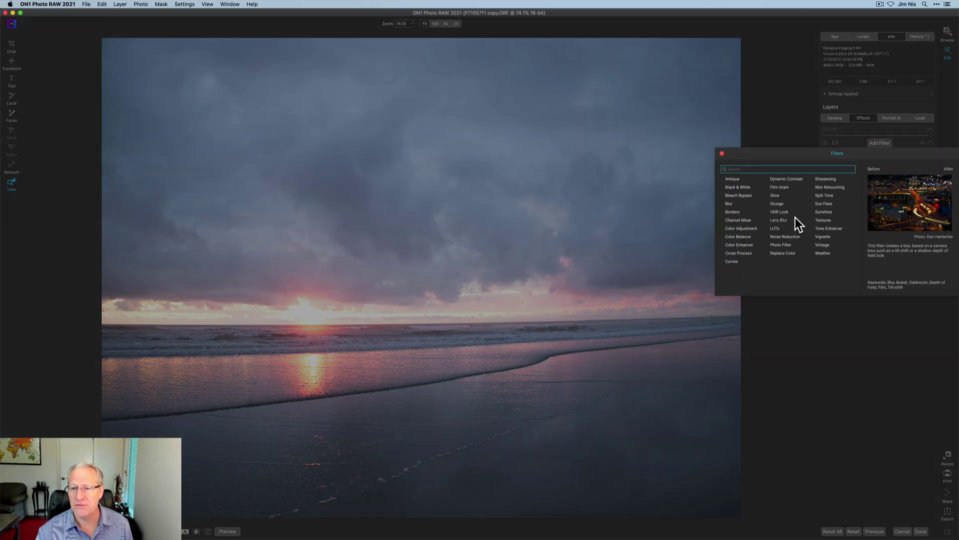
{"action": "left_click", "coordinate": [776, 230]}
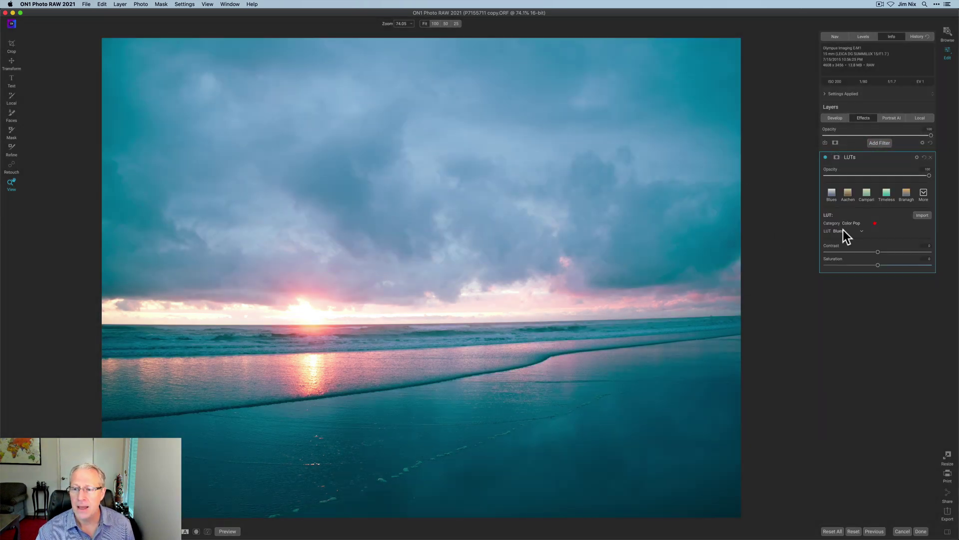
{"action": "left_click", "coordinate": [875, 225]}
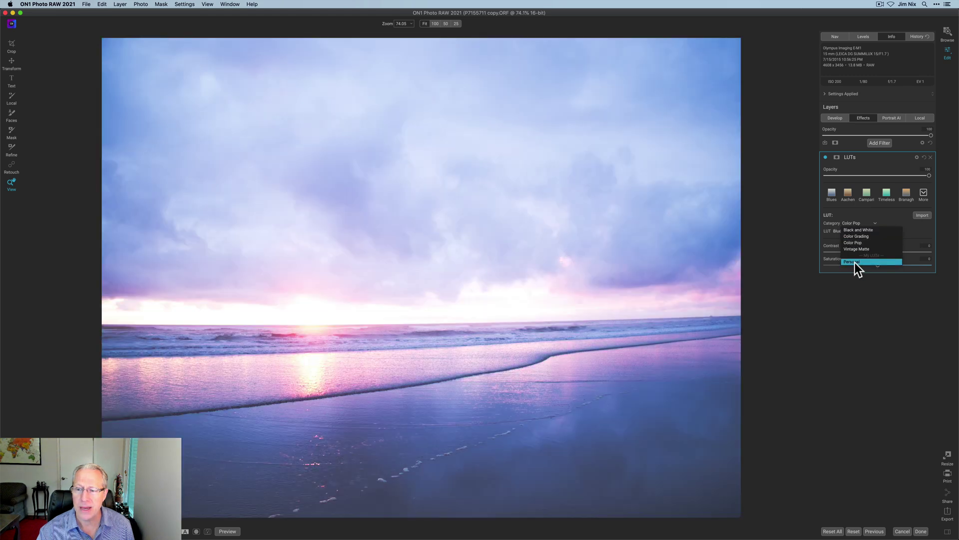
{"action": "left_click", "coordinate": [856, 262]}
{"action": "left_click", "coordinate": [861, 234]}
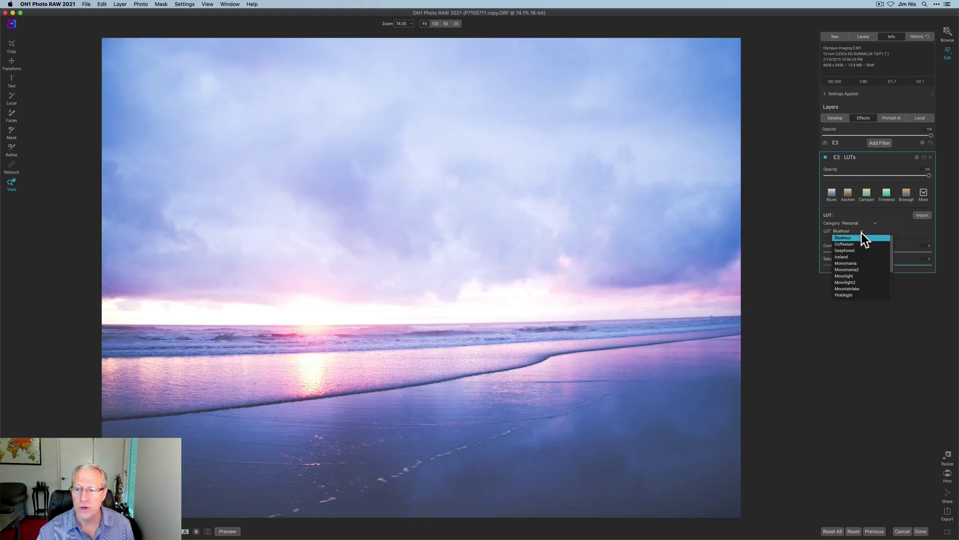
{"action": "scroll", "coordinate": [859, 279], "scroll_direction": "down", "scroll_amount": 3}
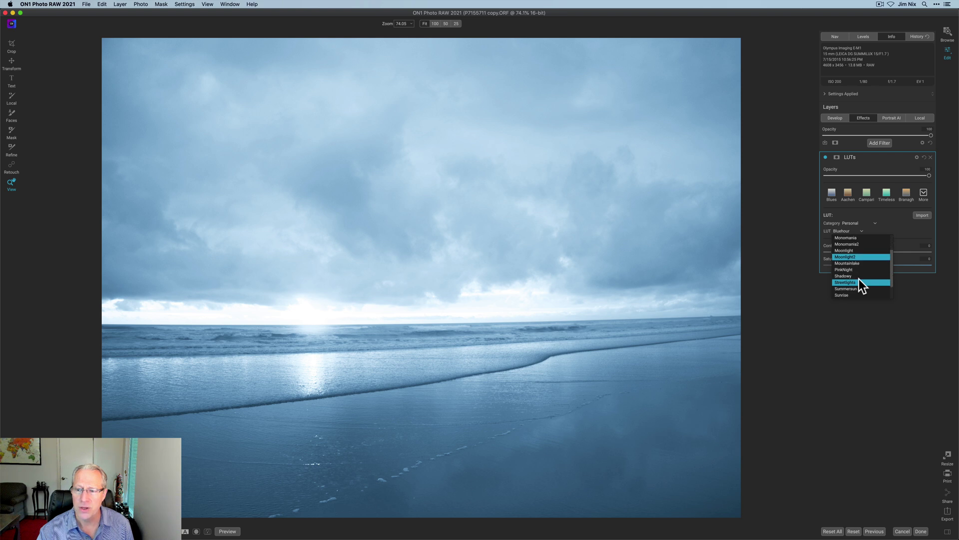
{"action": "scroll", "coordinate": [859, 279], "scroll_direction": "down", "scroll_amount": 3}
{"action": "left_click", "coordinate": [857, 287]}
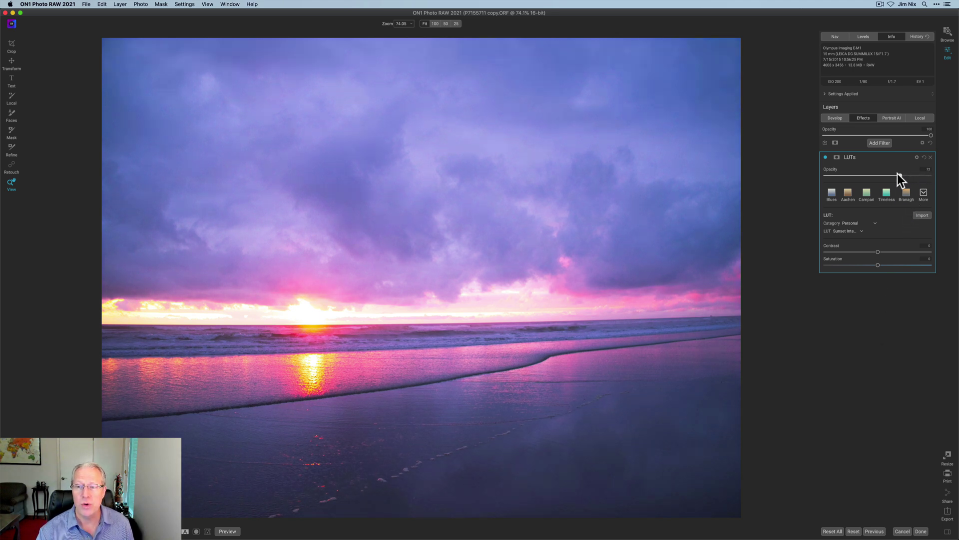
Step: Set LUTs opacity to 100, add a Lumen luminosity mask, and toggle the filter to compare
{"action": "left_click_drag", "start_coordinate": [875, 173], "coordinate": [943, 177]}
{"action": "left_click", "coordinate": [853, 166]}
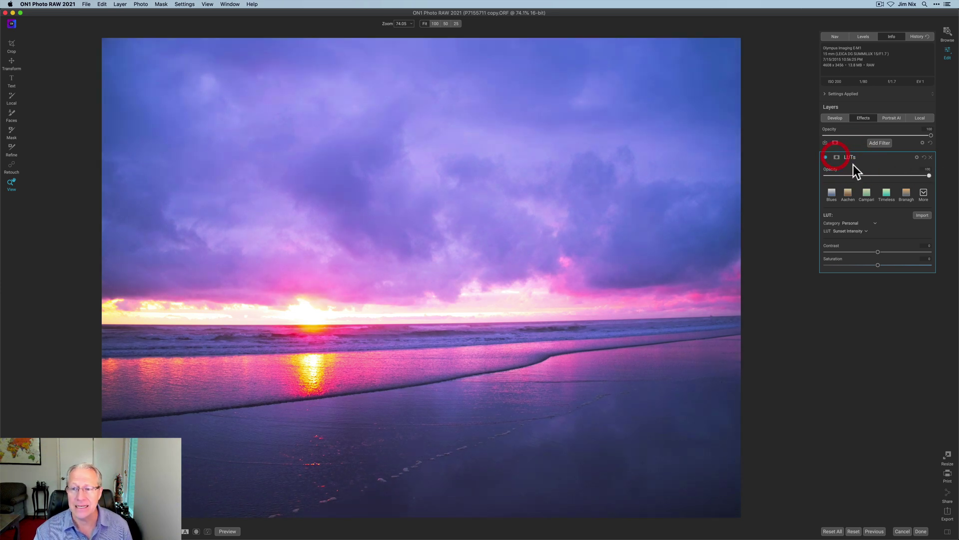
{"action": "left_click", "coordinate": [836, 157]}
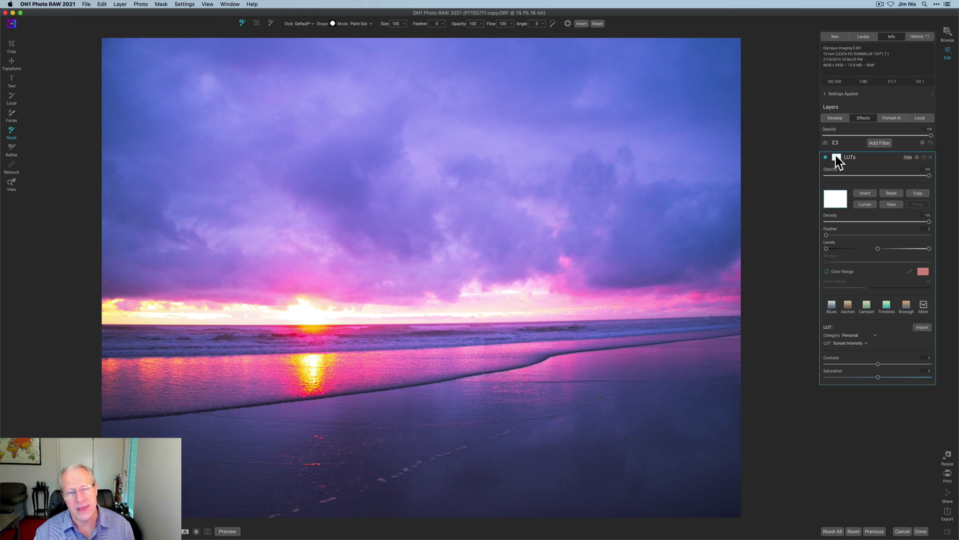
{"action": "left_click", "coordinate": [869, 203]}
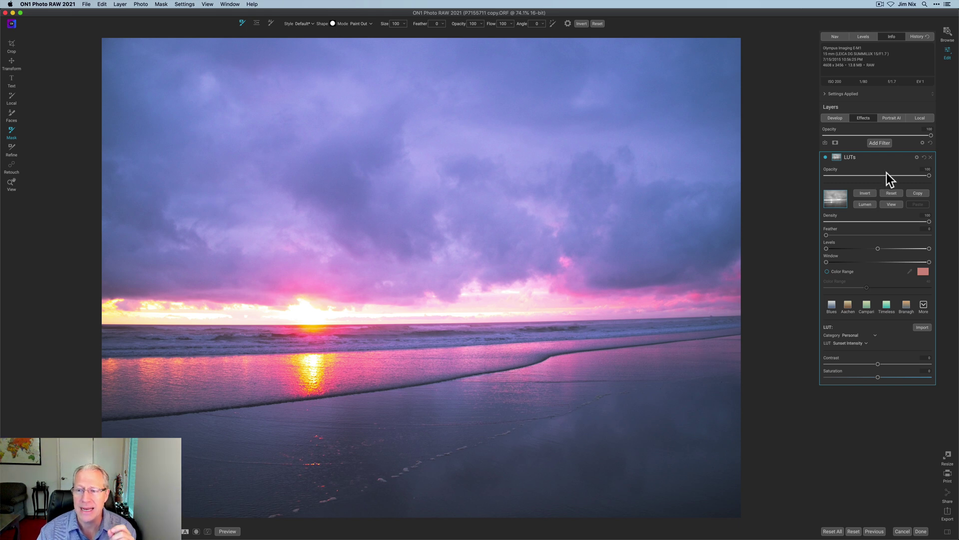
{"action": "left_click", "coordinate": [827, 158]}
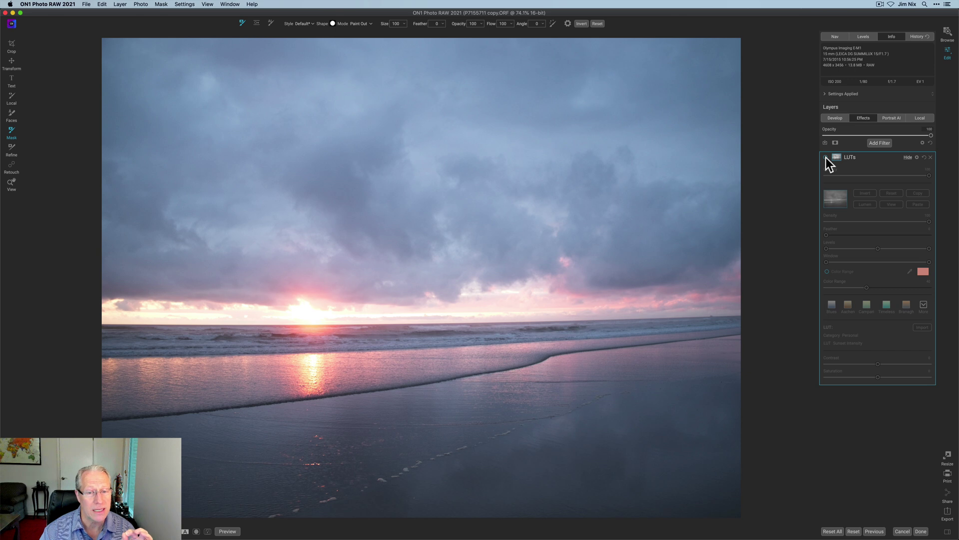
{"action": "left_click", "coordinate": [826, 157]}
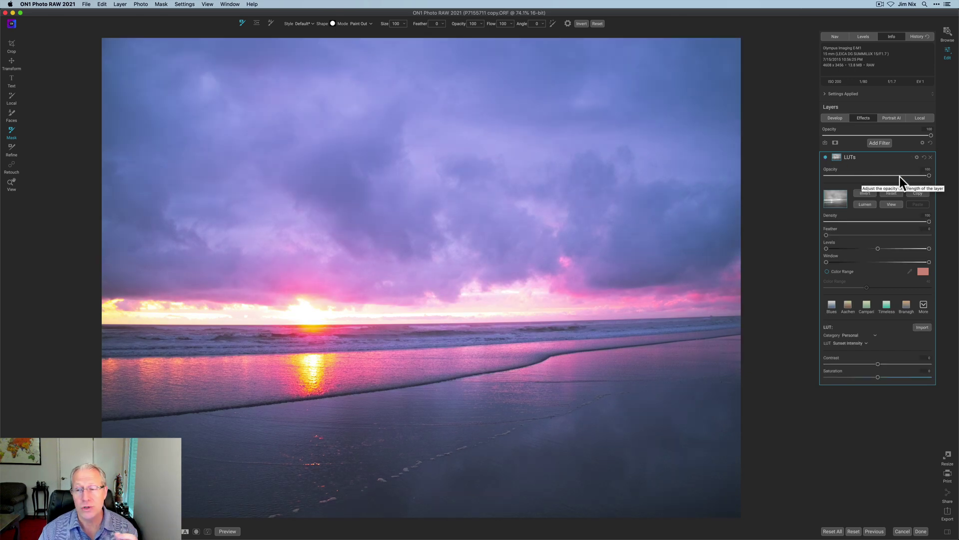
Step: Lower the LUTs opacity to 67 and toggle the filter off and on to compare
{"action": "left_click_drag", "start_coordinate": [929, 174], "coordinate": [918, 176]}
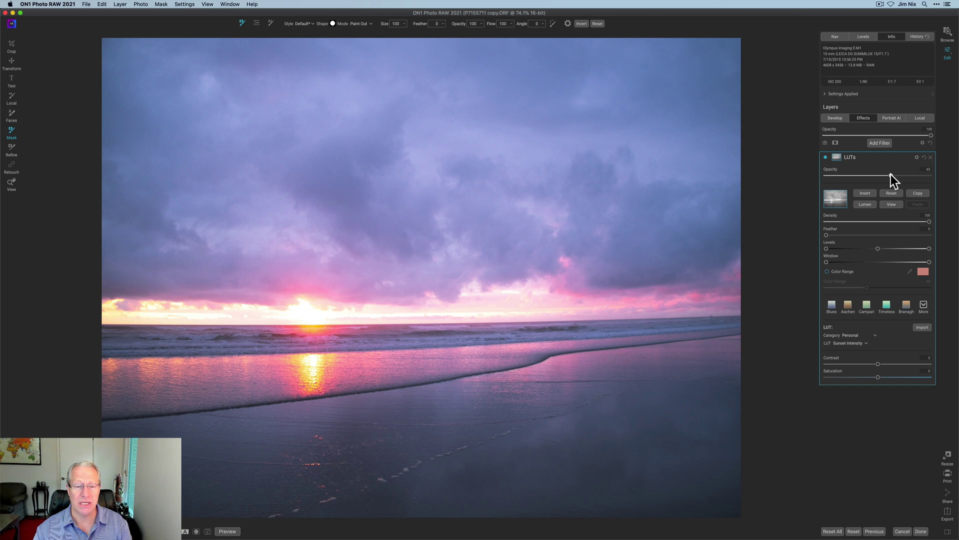
{"action": "left_click_drag", "start_coordinate": [894, 176], "coordinate": [896, 176]}
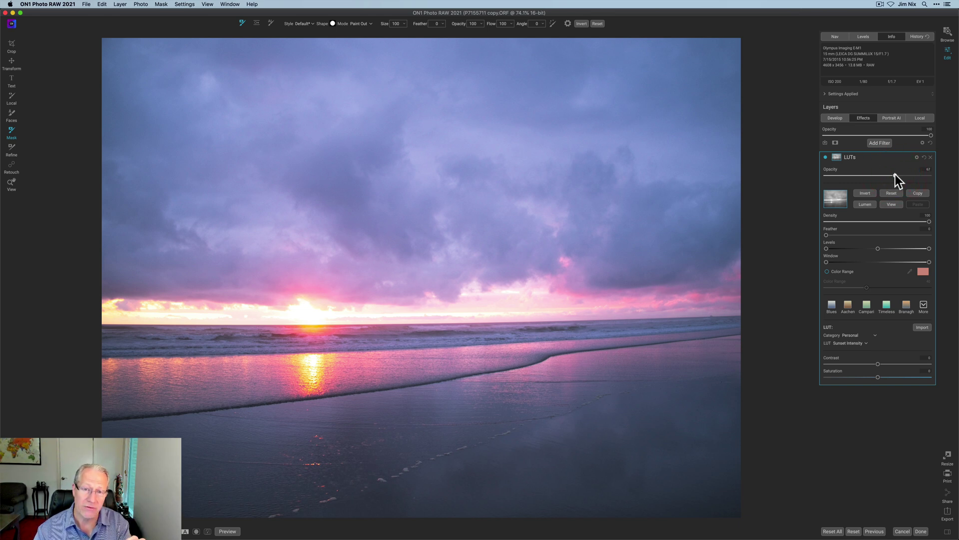
{"action": "left_click", "coordinate": [826, 158]}
{"action": "left_click", "coordinate": [826, 157]}
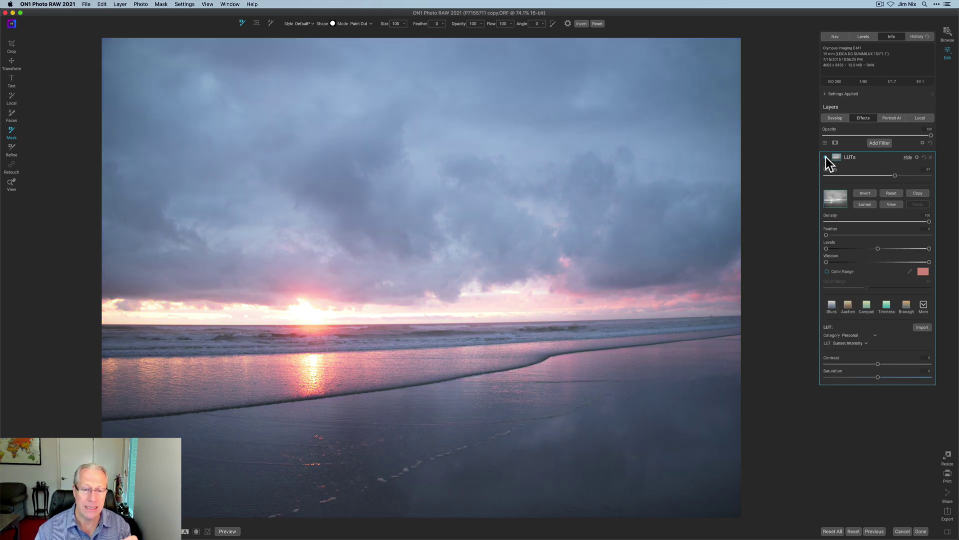